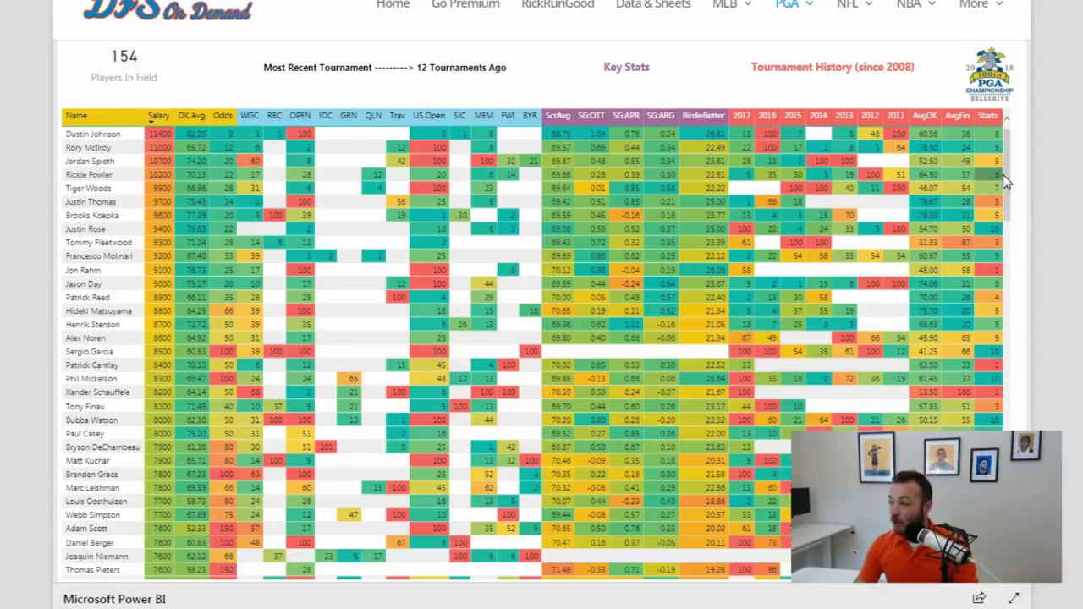
- Examine the golfers' recent finishes, key stats and tournament history from the highest salaries down through the lower-priced players
left_click_drag(1005, 172, 1005, 189)
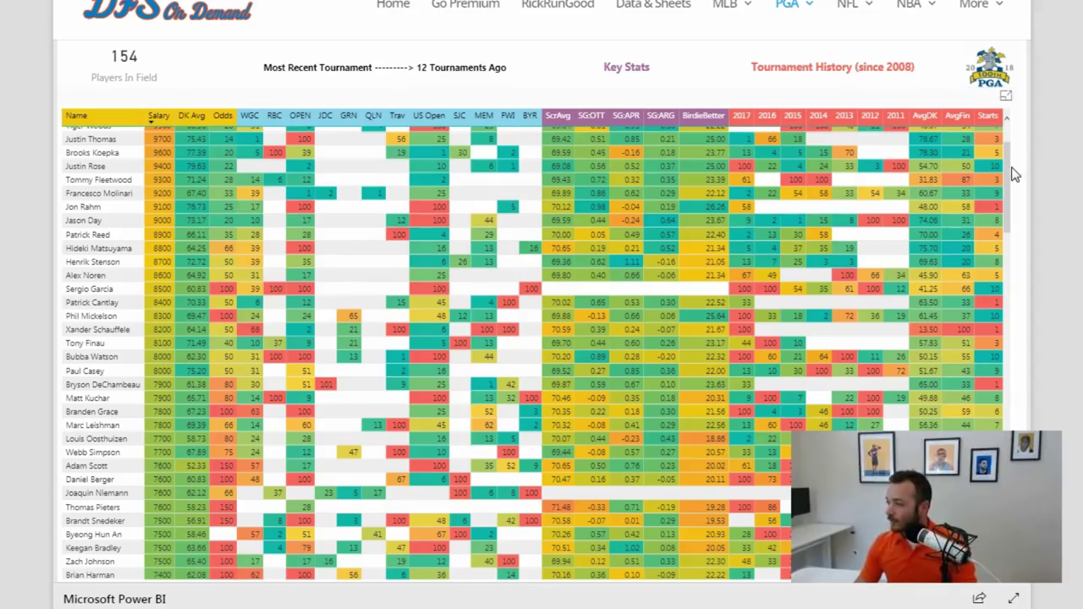
left_click_drag(1009, 180, 1020, 200)
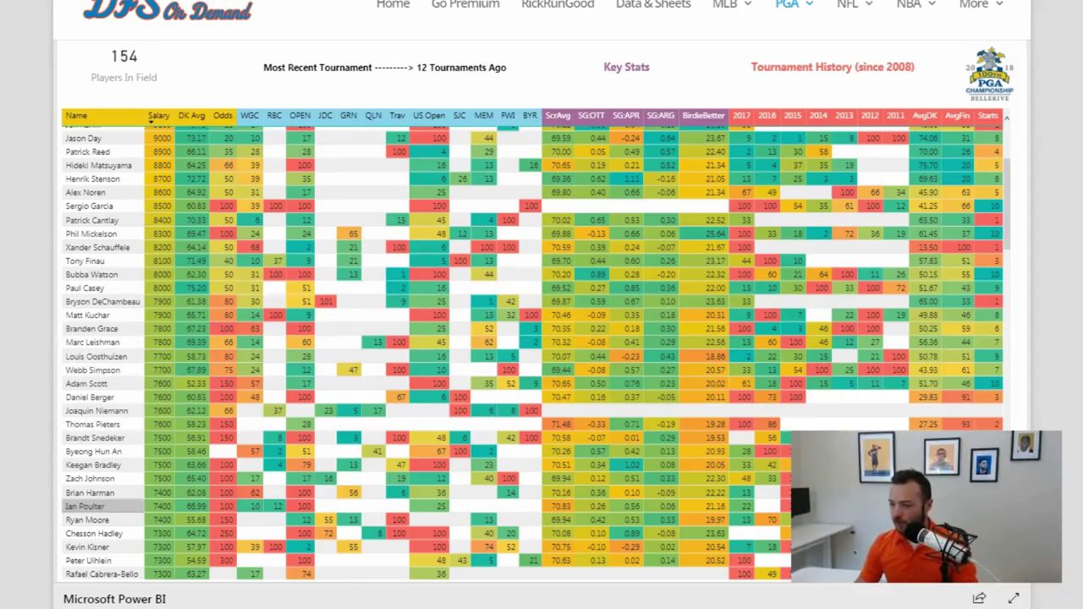
left_click_drag(1009, 206, 1015, 233)
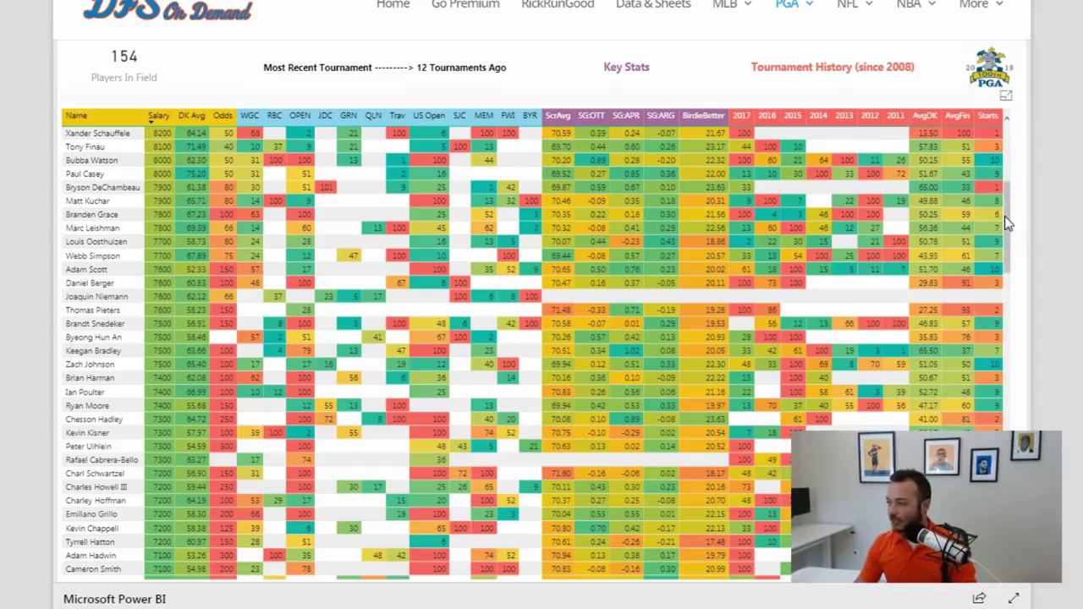
scroll(1009, 226, "down", 2)
scroll(1006, 232, "down", 4)
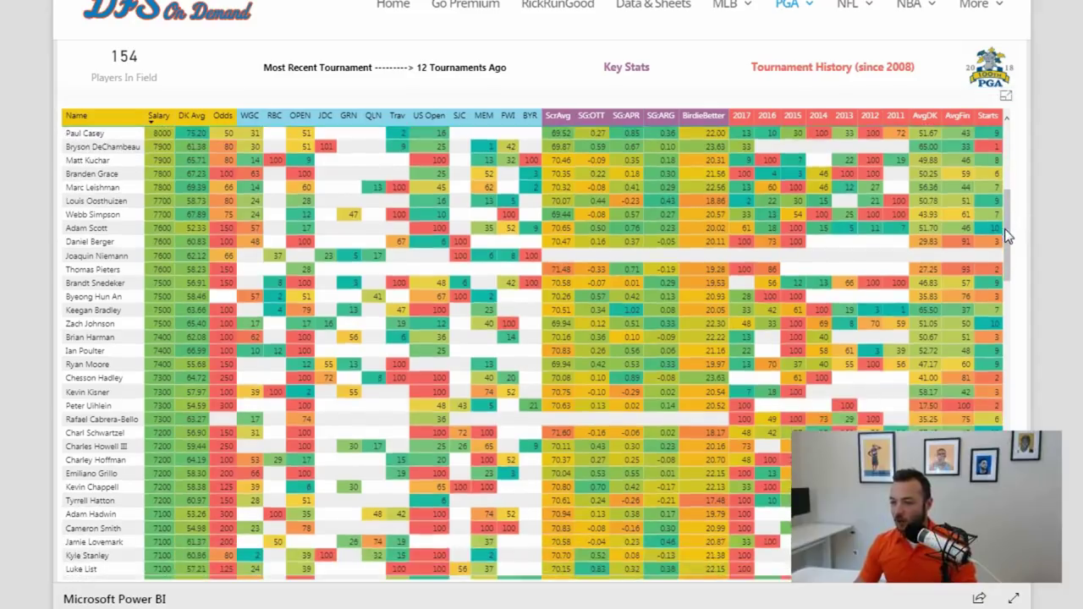
scroll(1012, 250, "down", 4)
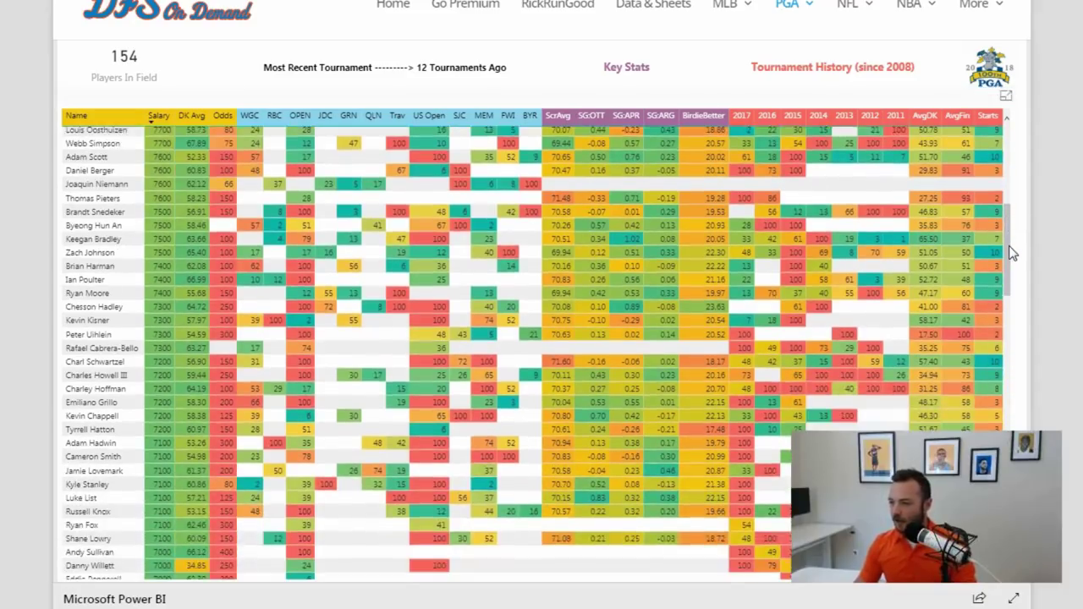
scroll(1015, 262, "down", 3)
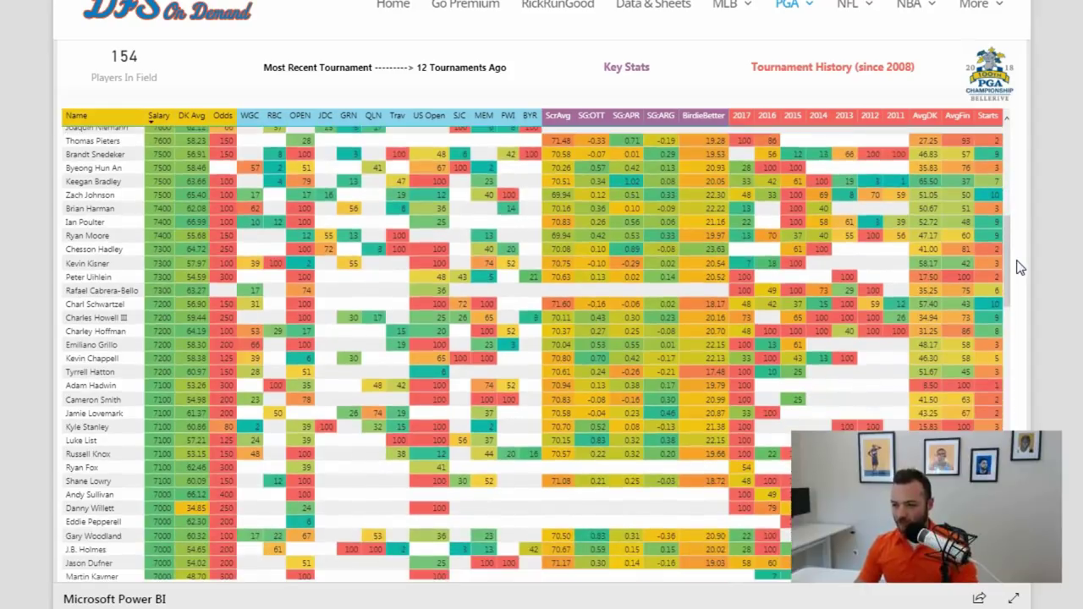
scroll(1017, 271, "down", 5)
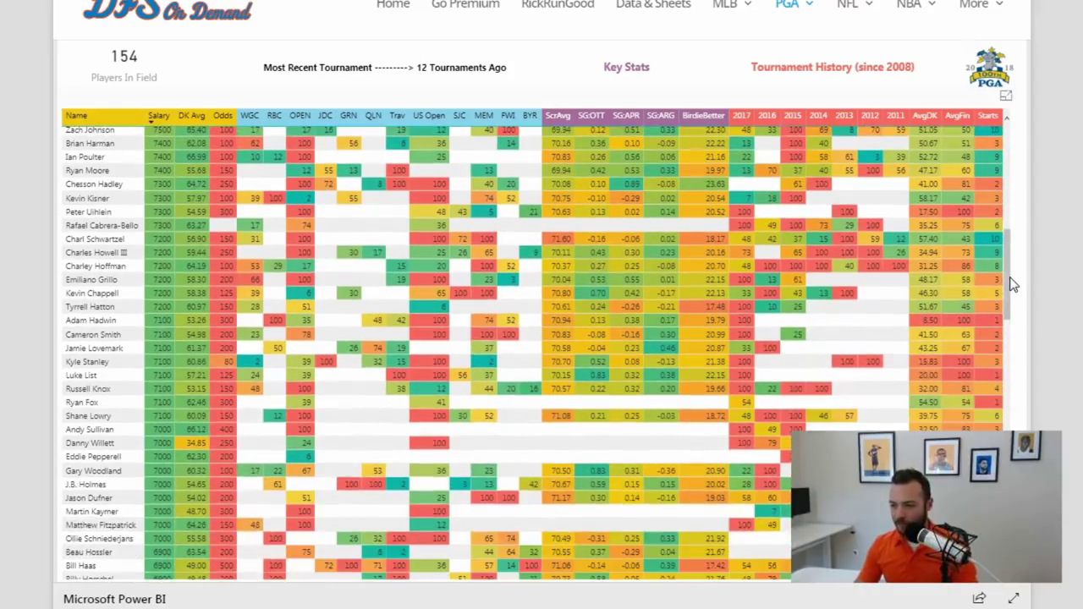
scroll(1013, 288, "down", 1)
scroll(1013, 290, "down", 1)
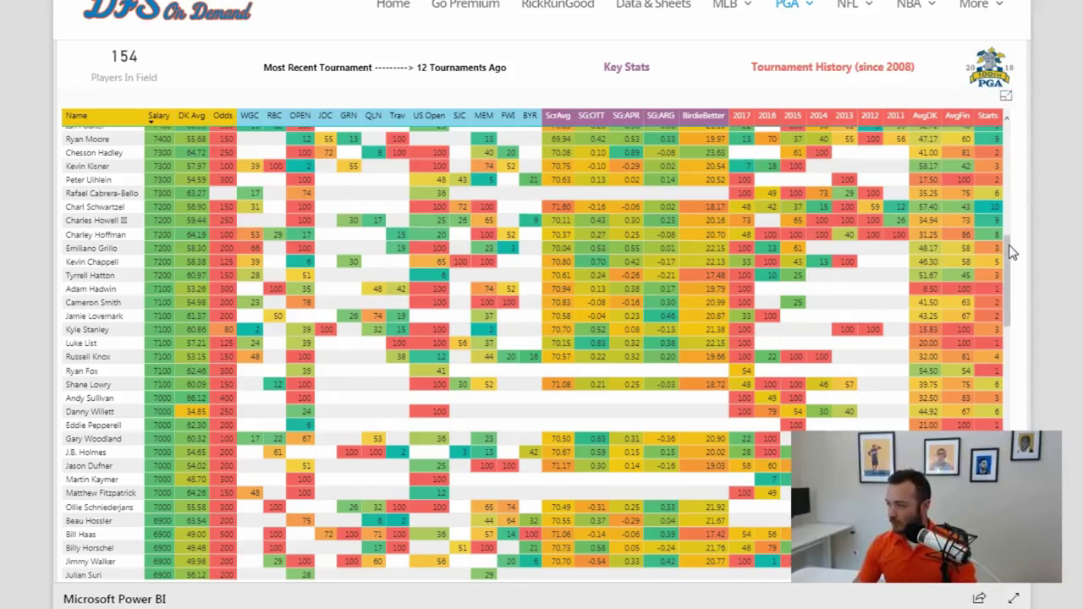
left_click_drag(1010, 250, 1012, 355)
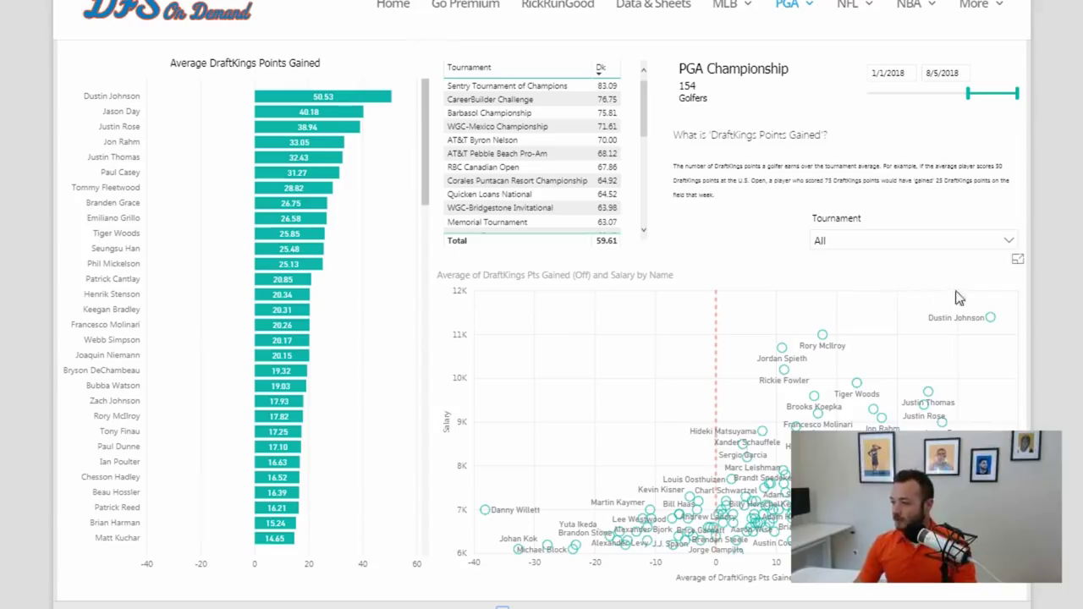
- Enlarge the scatter chart of average DraftKings points gained against salary and examine where the golfers fall
left_click(1015, 264)
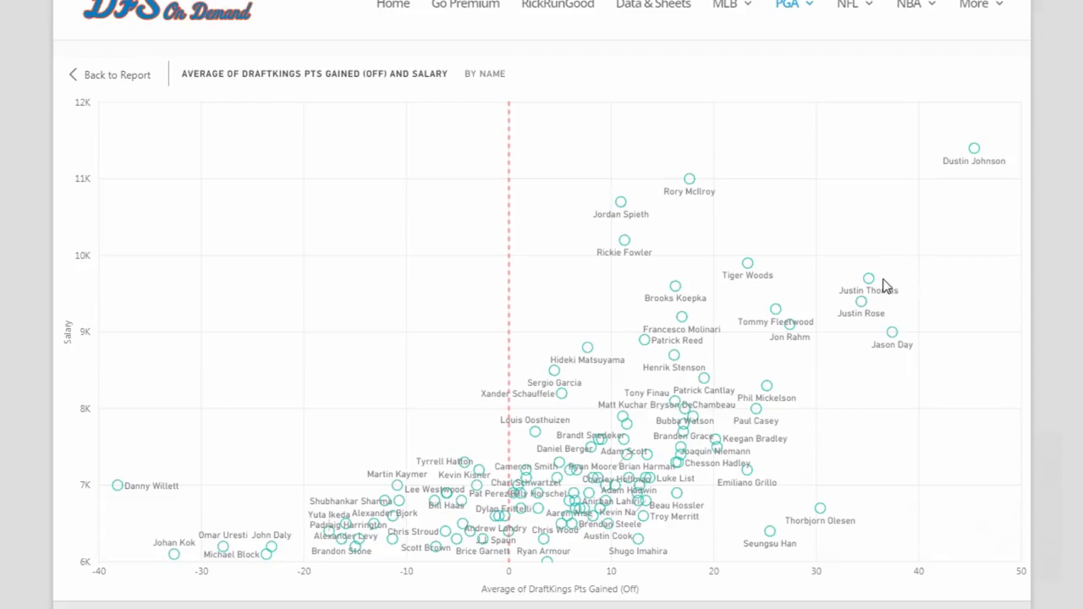
mouse_move(861, 301)
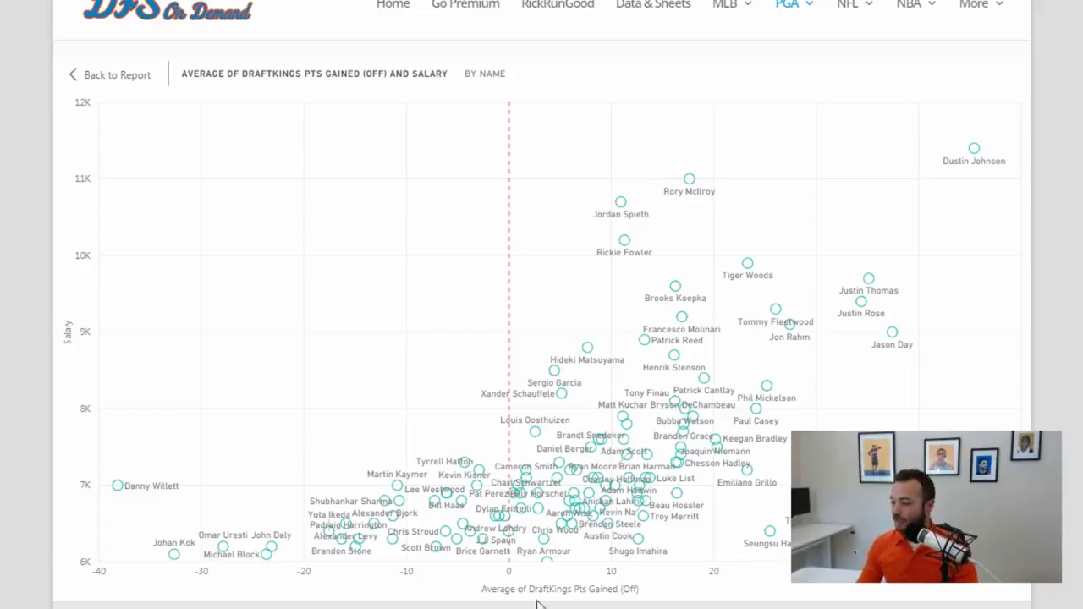
key("Escape")
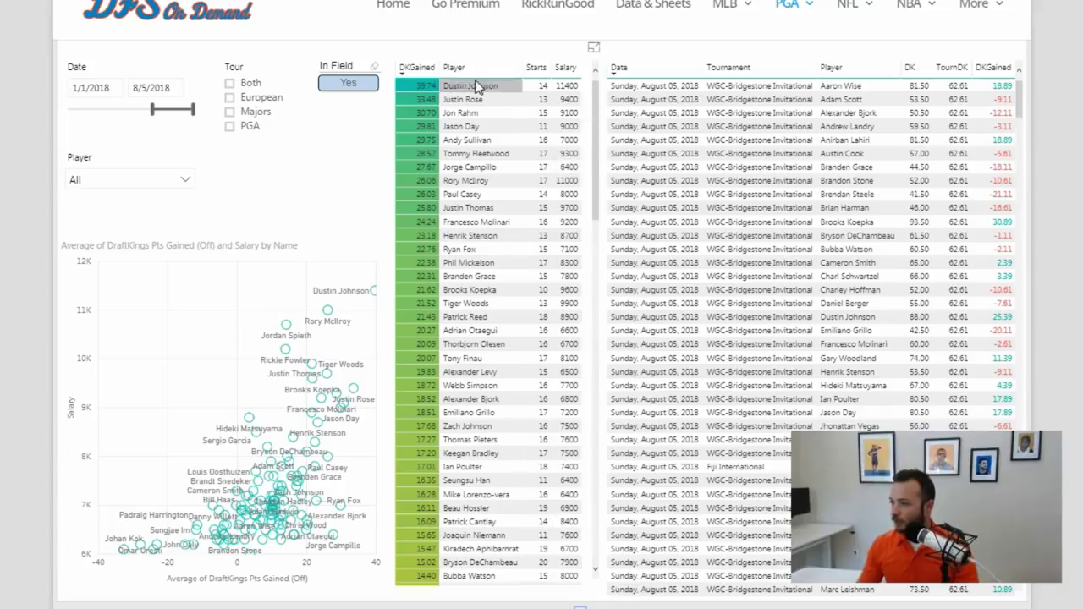
- Isolate Brooks Koepka in the DKGained player list to check his tournament-by-tournament results, and clear the selection
left_click_drag(475, 86, 479, 100)
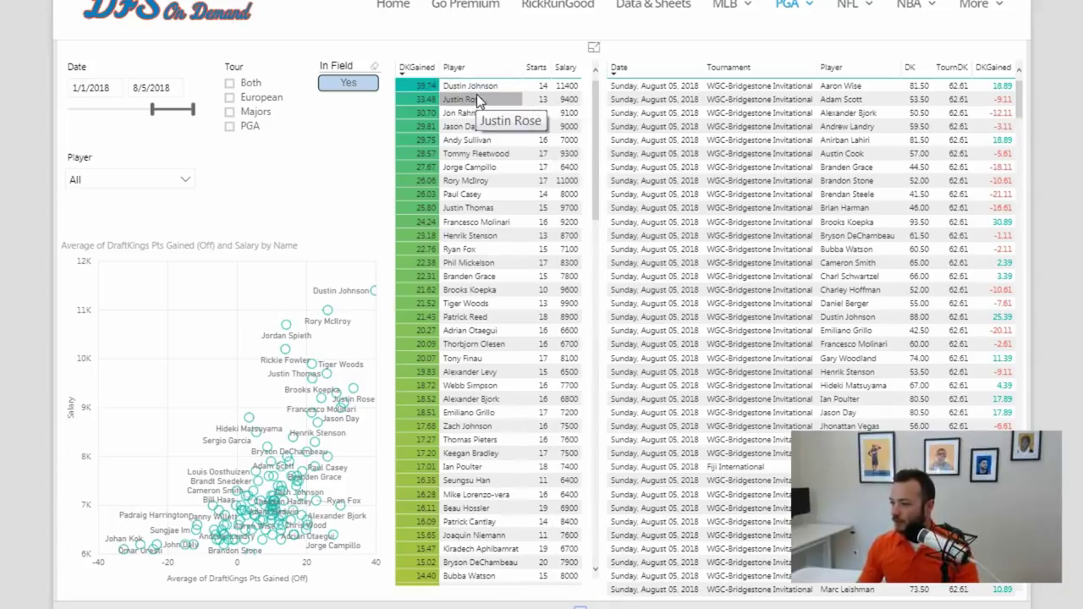
left_click(485, 293)
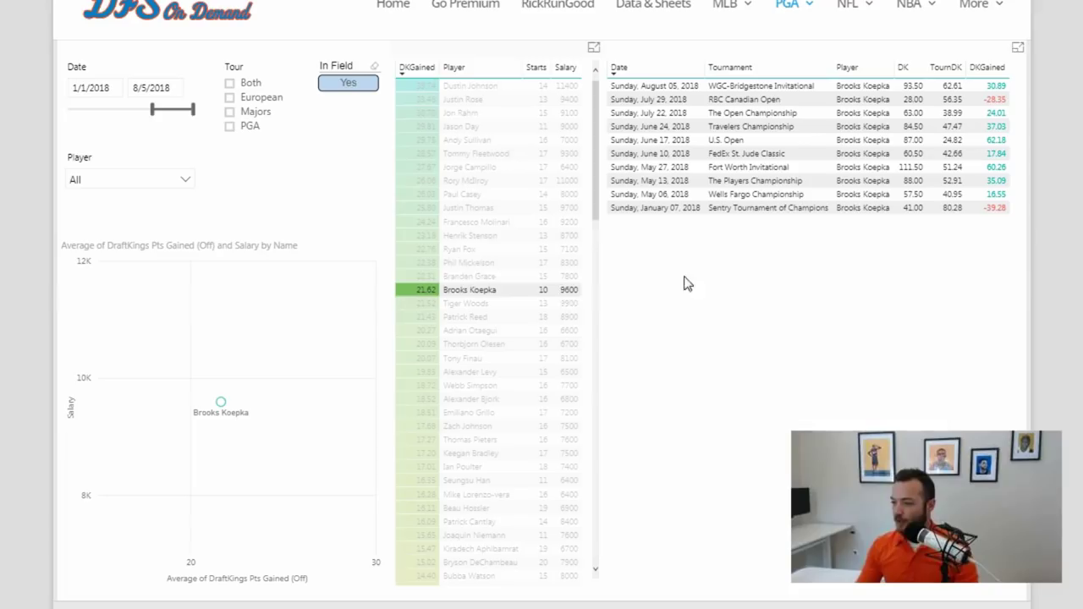
left_click(491, 289)
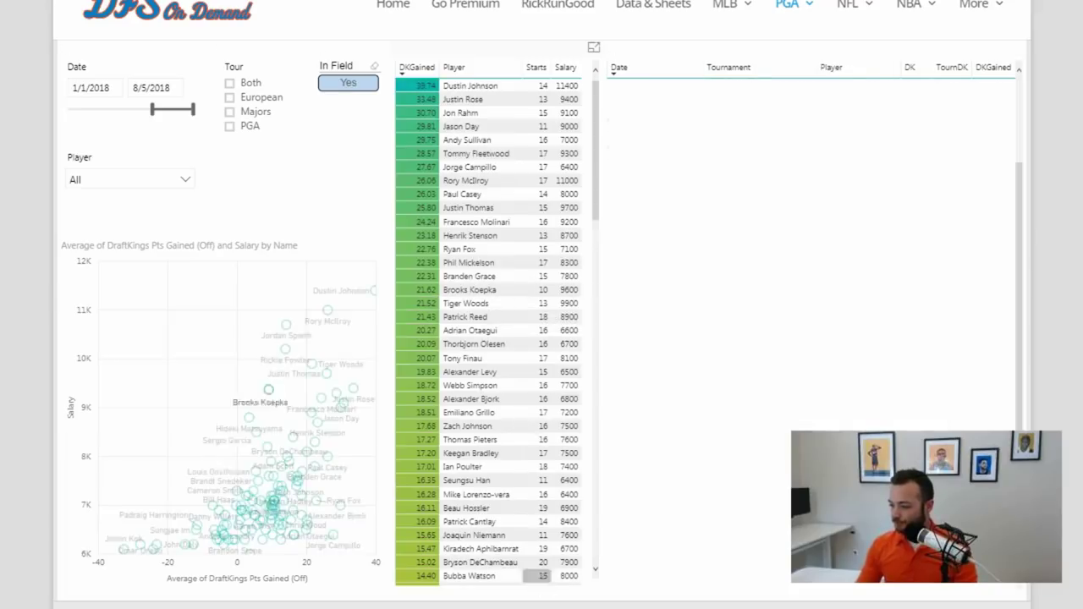
- Filter the Bridgestone Invitational strokes gained page to tournament year 2018 and compare it with the mid-salary golfers in the main table
left_click(582, 607)
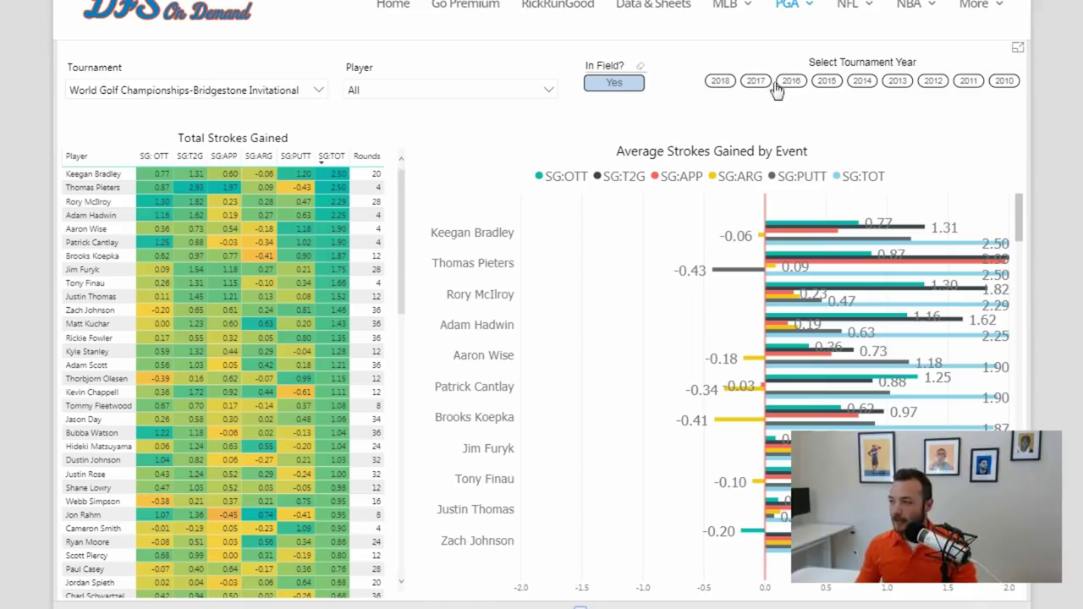
left_click(726, 81)
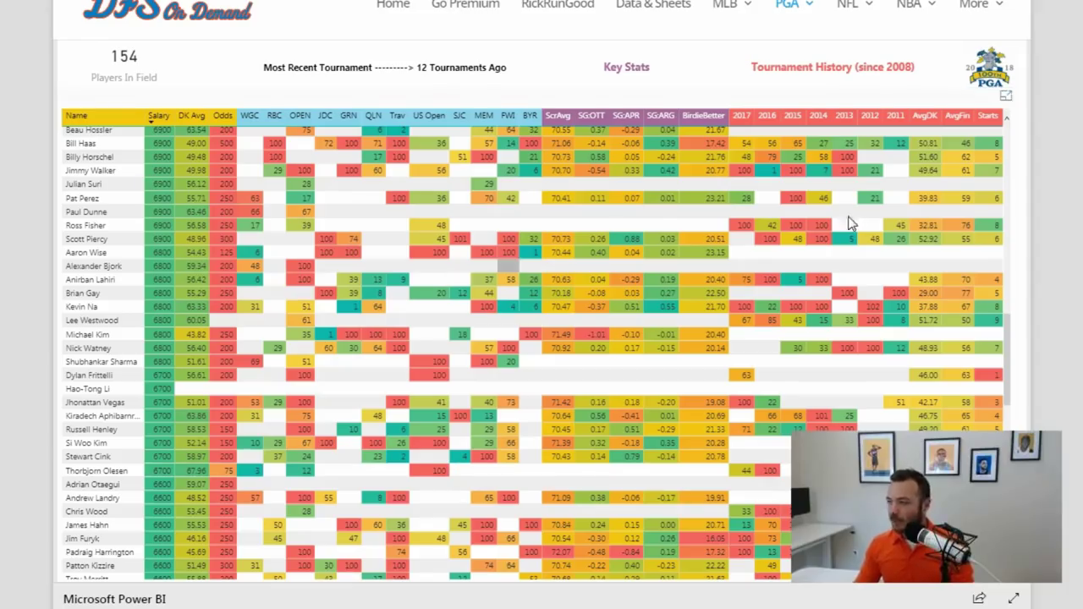
left_click_drag(1008, 336, 1004, 186)
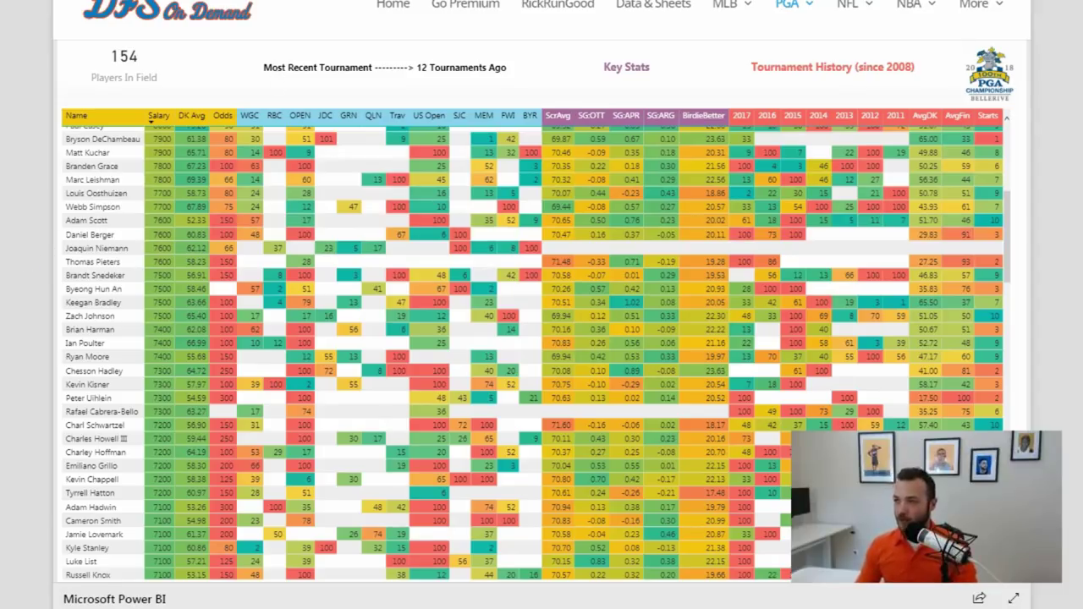
left_click(626, 67)
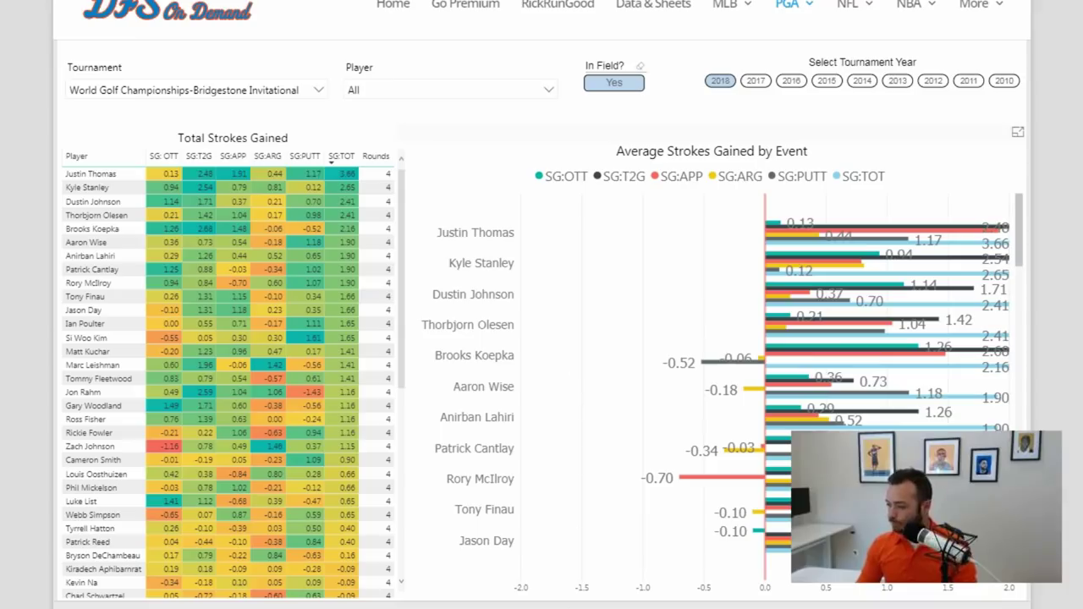
- Open the strokes gained page covering the last 20 weeks and sort its golfers by SG:T2G
left_click(593, 449)
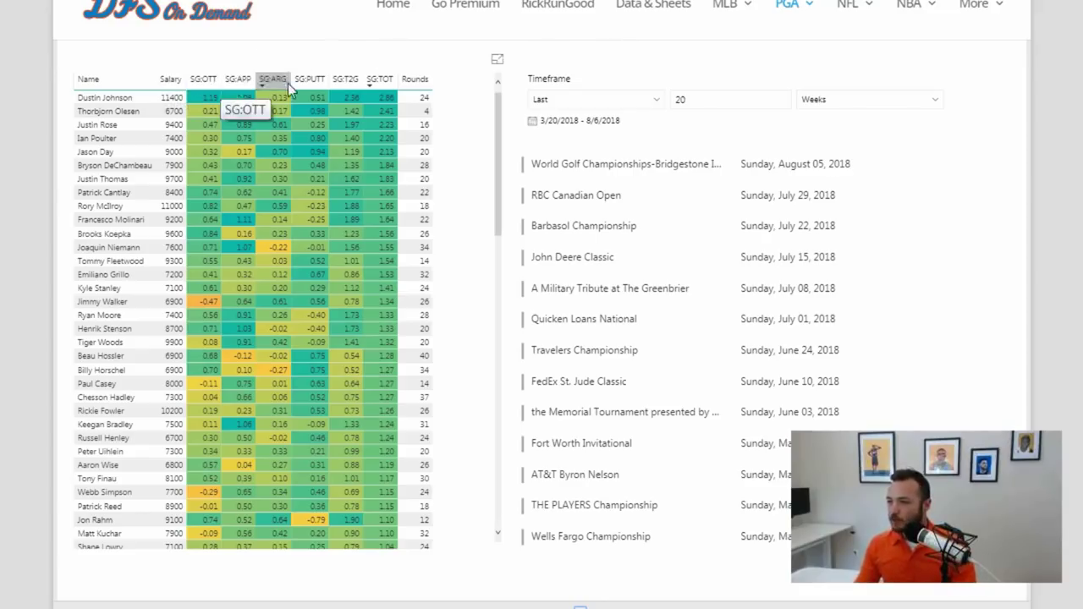
left_click(345, 80)
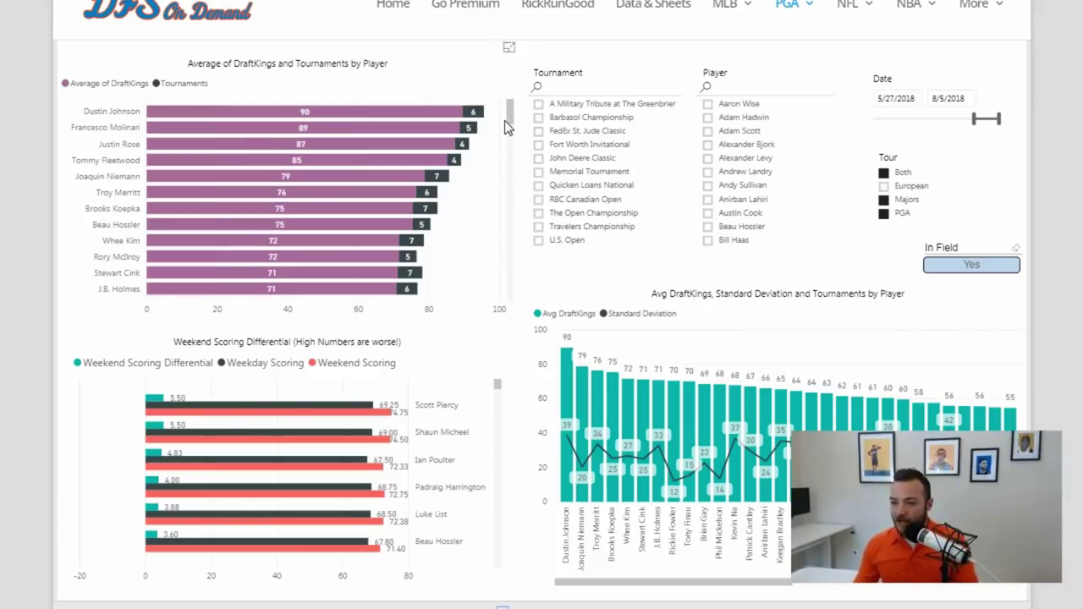
- Open the driving distance and SDFA page and sort its player table by SDFA, SG:OTT and finally DrDistance
left_click(581, 608)
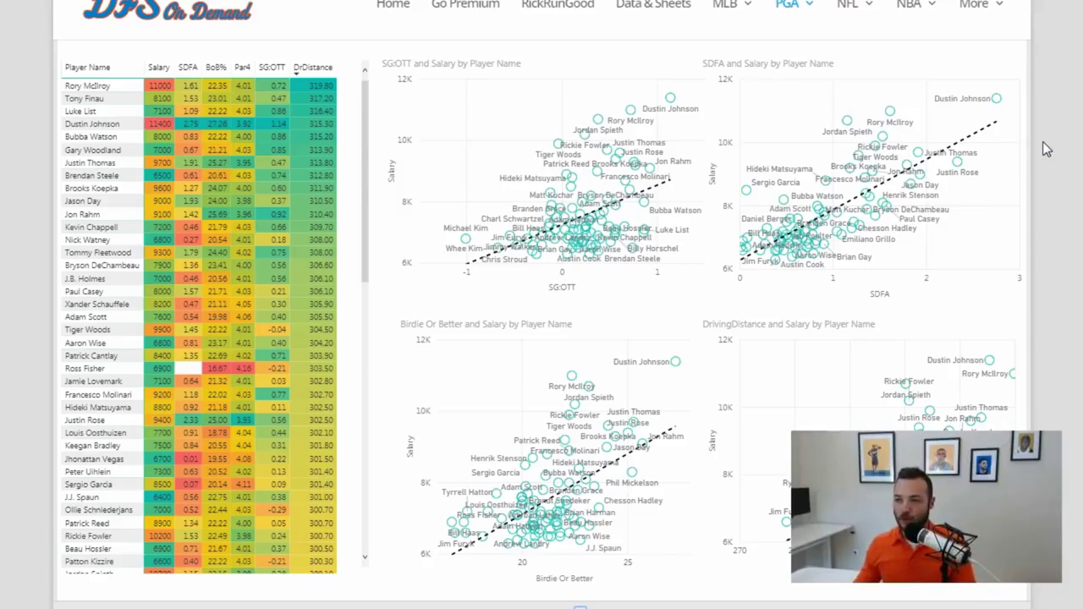
left_click(189, 68)
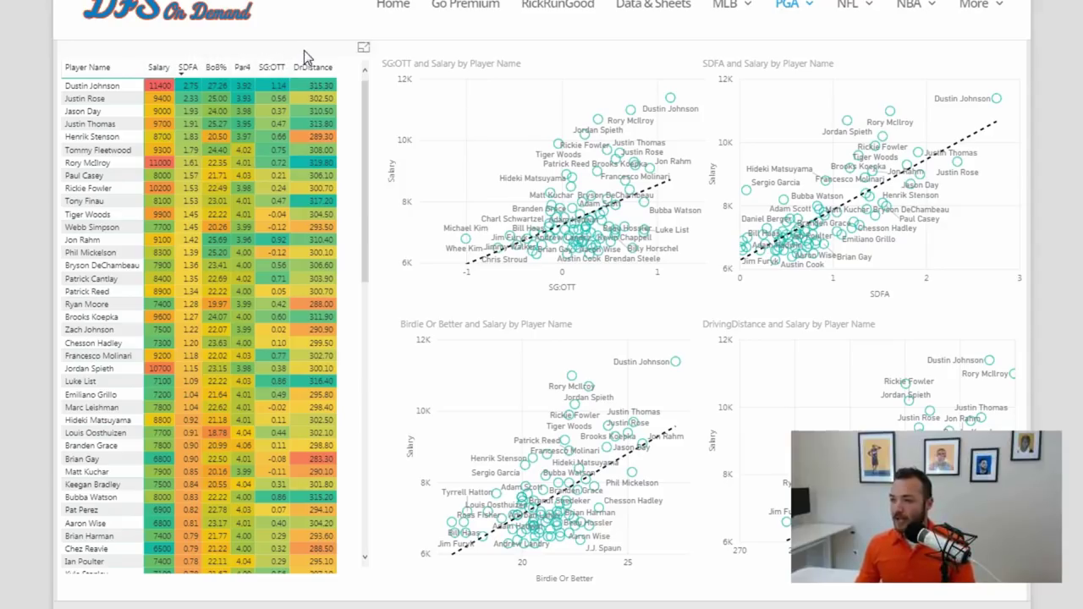
left_click(271, 67)
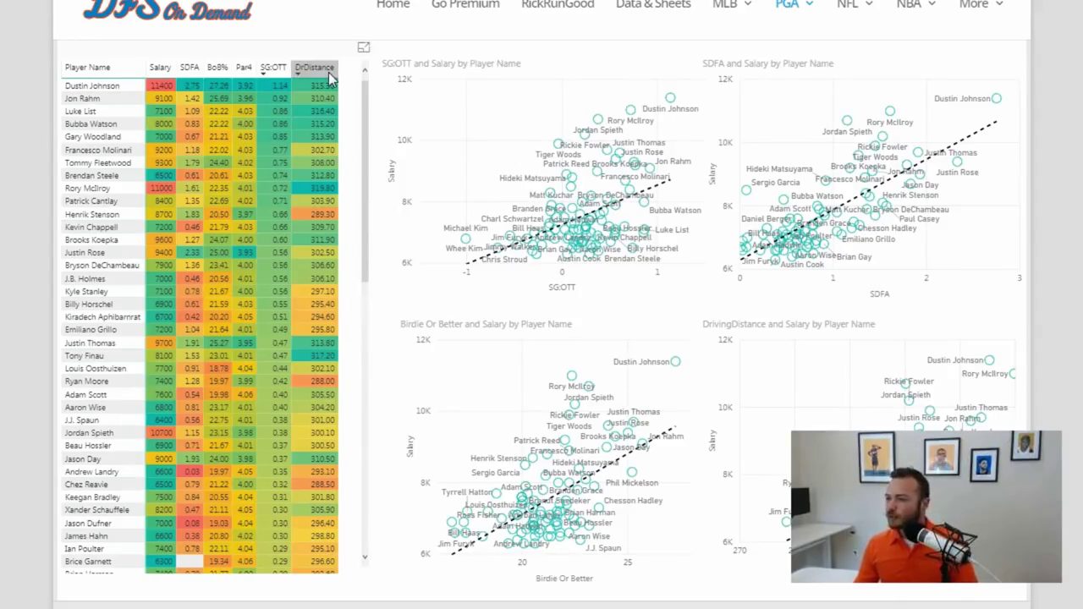
left_click(300, 68)
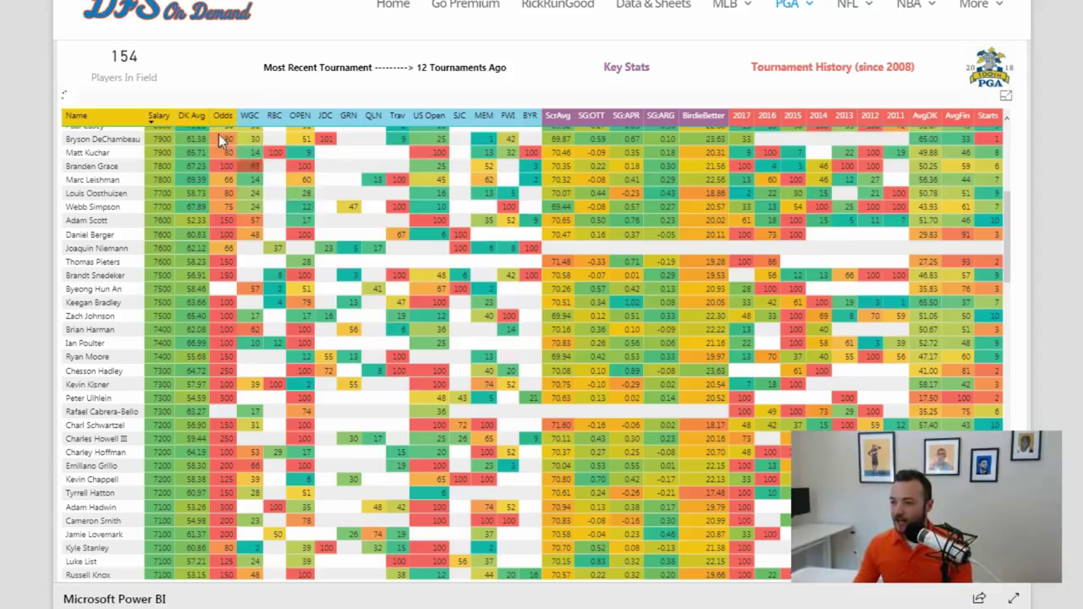
- Sort the main tournament history table by Odds, and return it to sorting by Salary
left_click(220, 116)
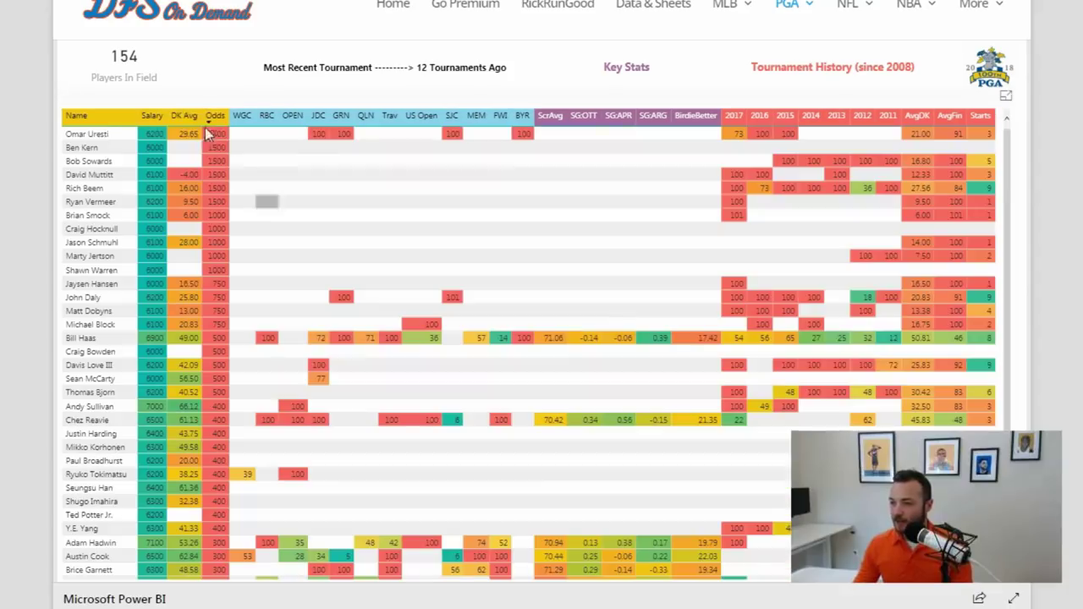
left_click(162, 116)
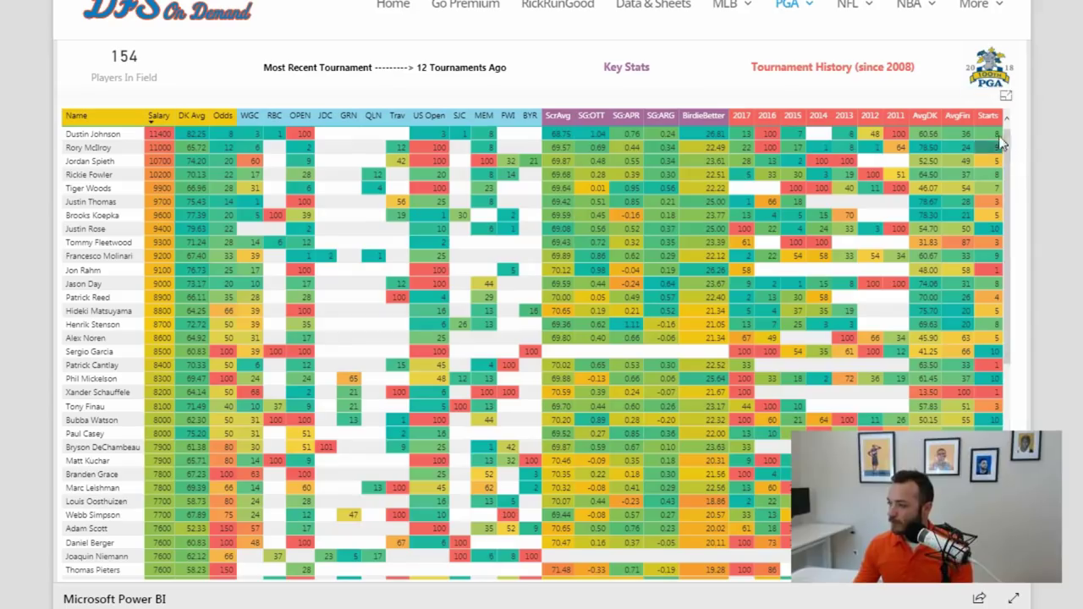
- Review the salary-sorted golfer table down to the cheapest options and back up to the higher-priced players
scroll(323, 235, "up", 1)
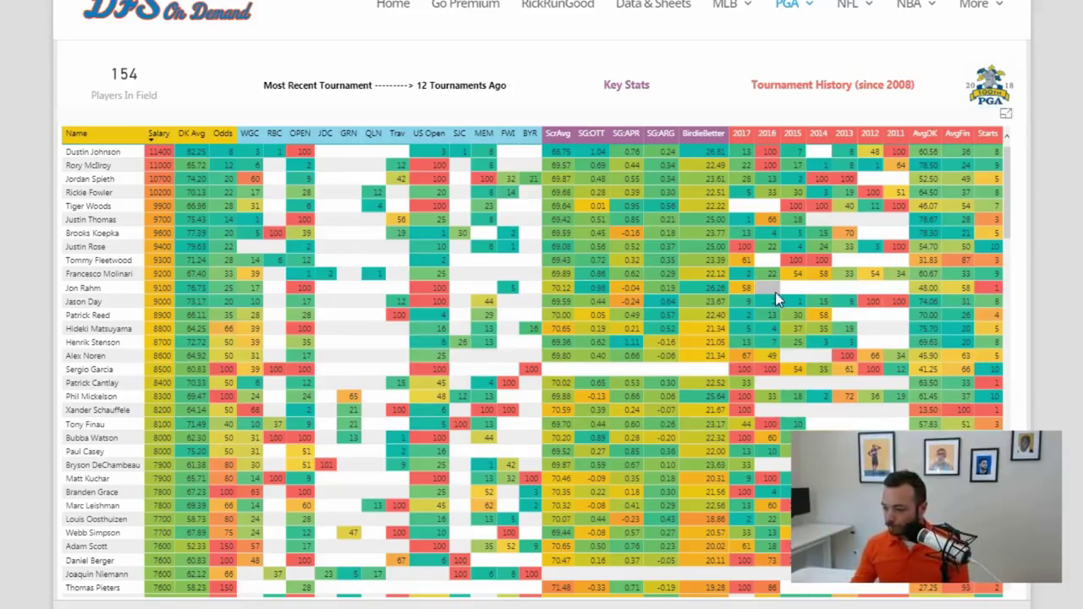
left_click_drag(1010, 164, 1022, 321)
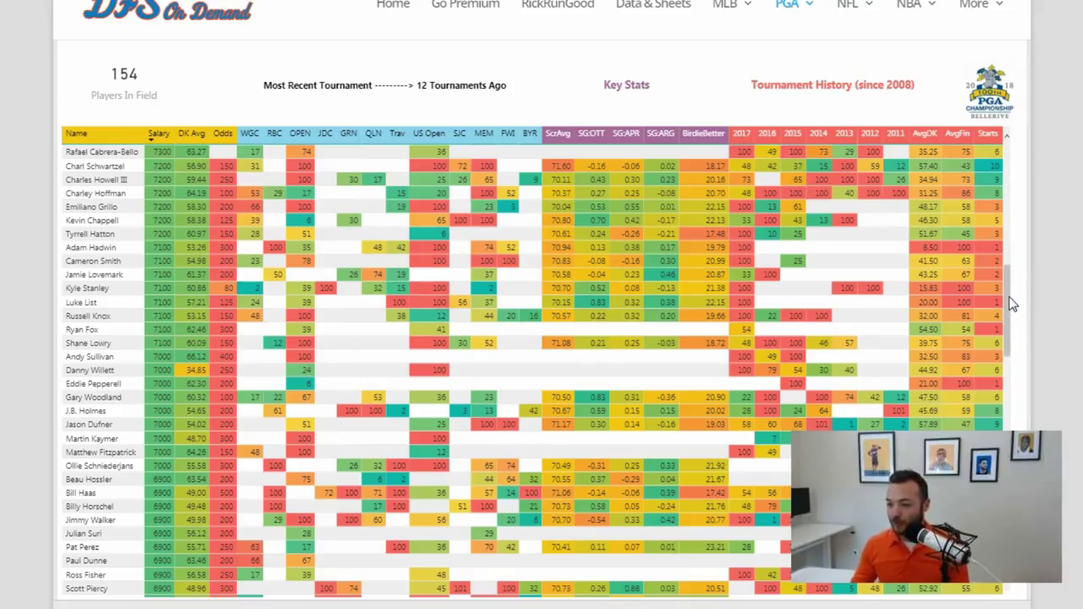
left_click_drag(1011, 303, 1019, 406)
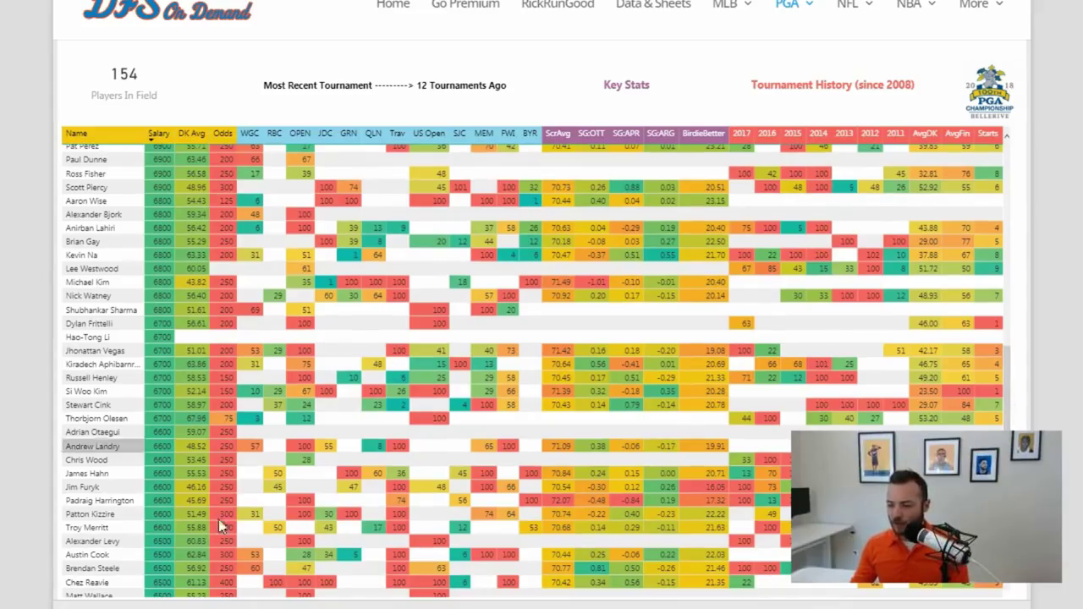
left_click_drag(1002, 372, 999, 405)
scroll(987, 291, "up", 10)
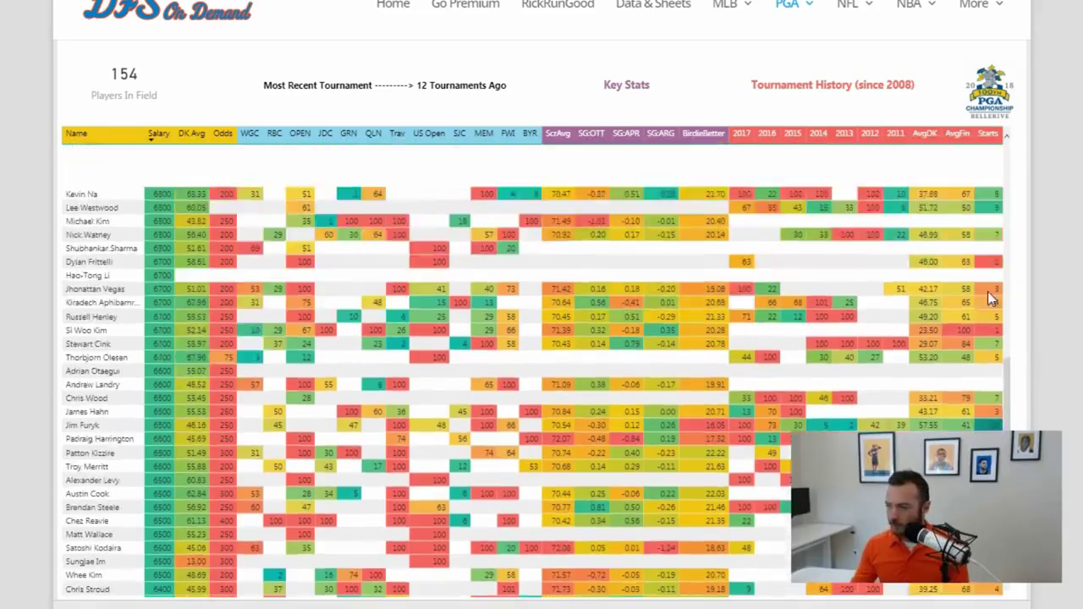
scroll(717, 271, "up", 3)
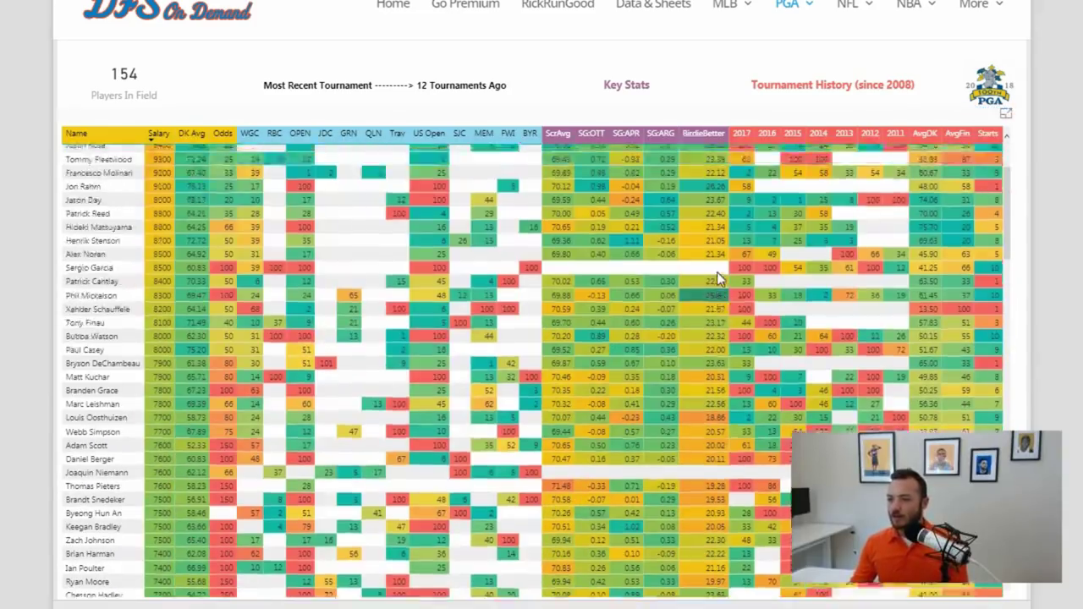